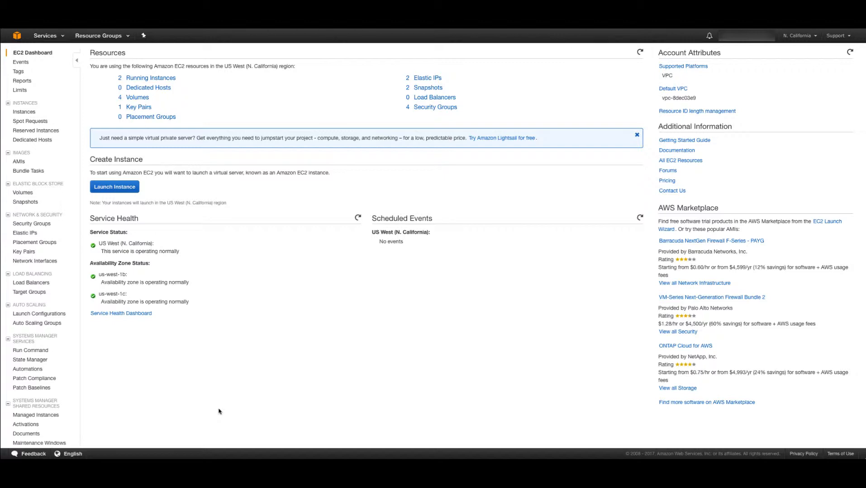
Review the running instances and the owned AMI, and examine the webserver-1-v2 instance's description details, including its subnet.
{"action": "left_click", "coordinate": [28, 113]}
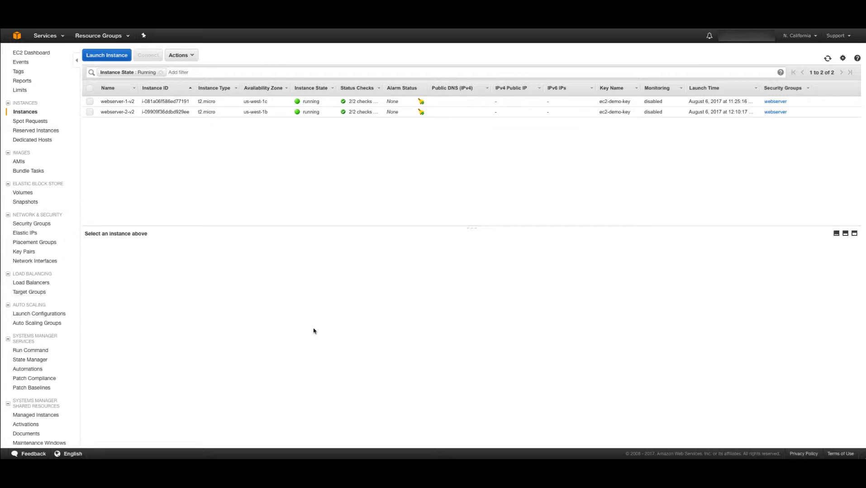
{"action": "left_click", "coordinate": [19, 162]}
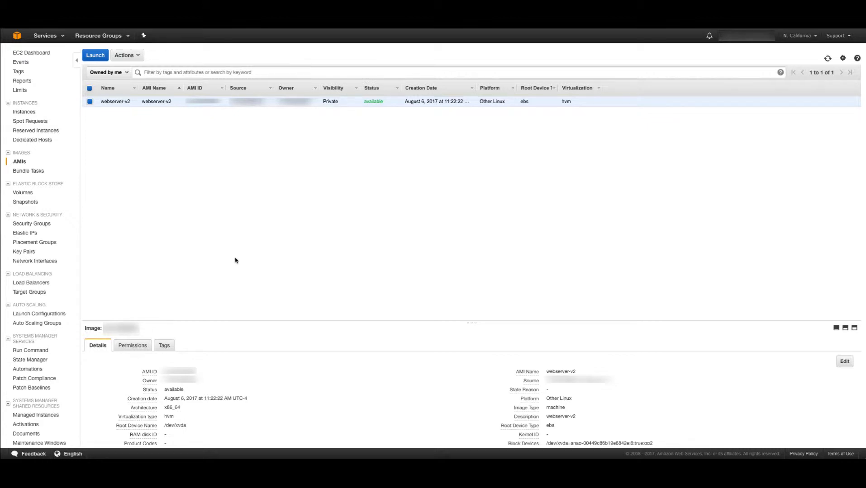
{"action": "left_click", "coordinate": [24, 112]}
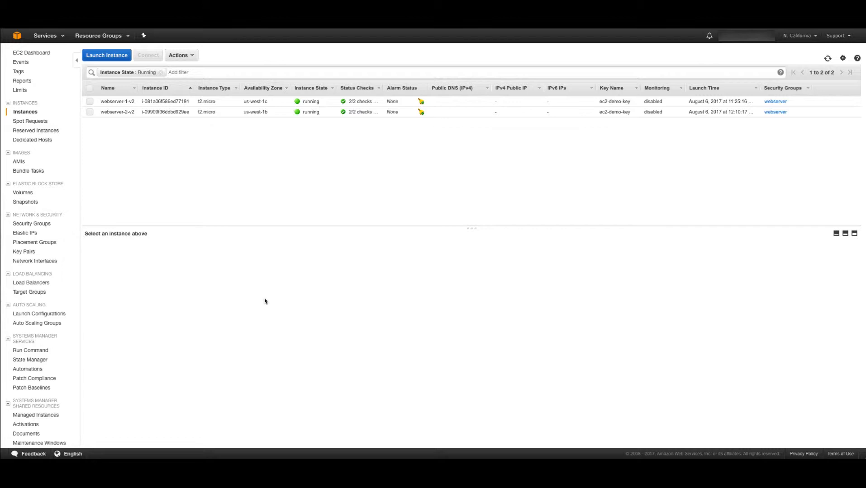
{"action": "left_click", "coordinate": [181, 101]}
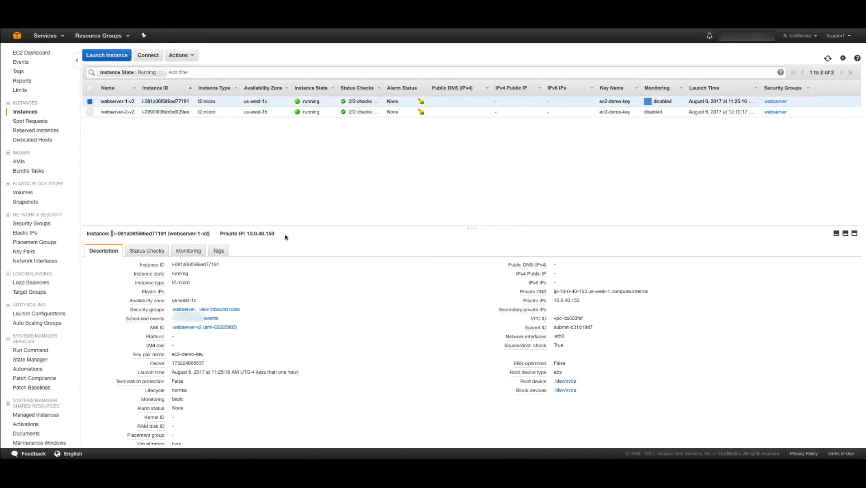
{"action": "left_click_drag", "start_coordinate": [290, 228], "coordinate": [295, 180]}
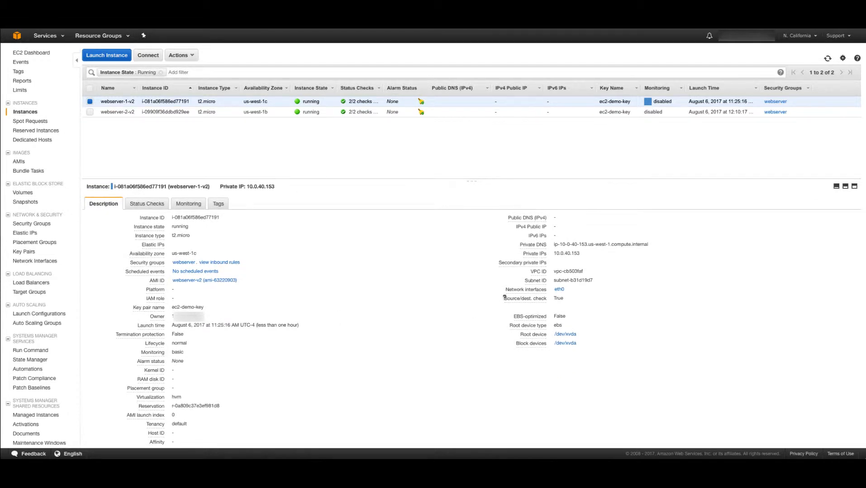
{"action": "mouse_move", "coordinate": [534, 281]}
Start a new security group in demo-vpc with demo-elb-security-group as both its name and description.
{"action": "left_click", "coordinate": [45, 225]}
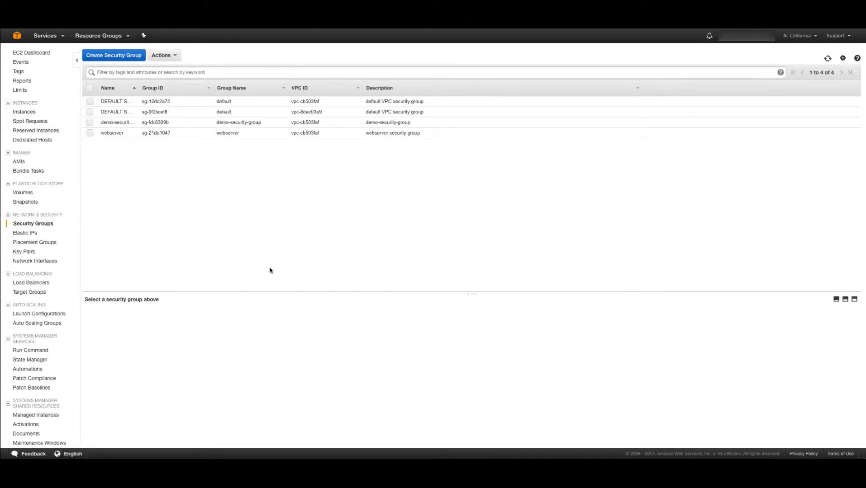
{"action": "left_click", "coordinate": [122, 56]}
{"action": "left_click", "coordinate": [390, 176]}
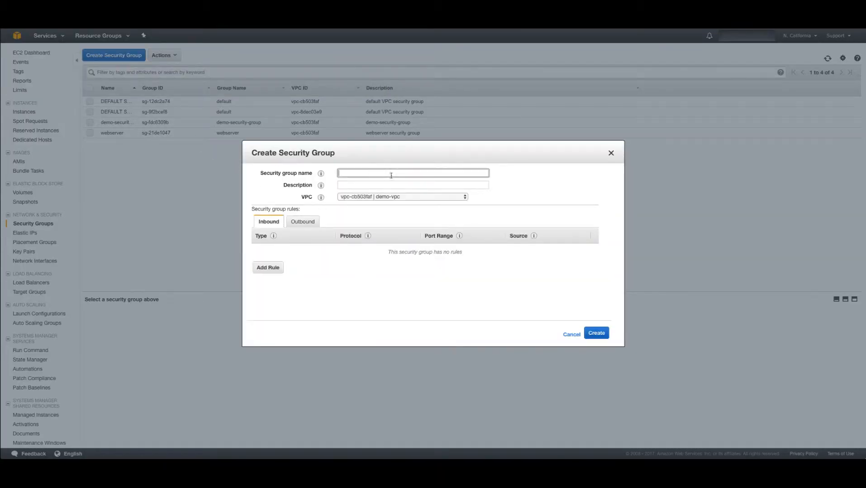
{"action": "type", "text": "demo-elb-security-group"}
{"action": "key", "text": "ctrl+a"}
{"action": "key", "text": "ctrl+c"}
{"action": "key", "text": "Tab"}
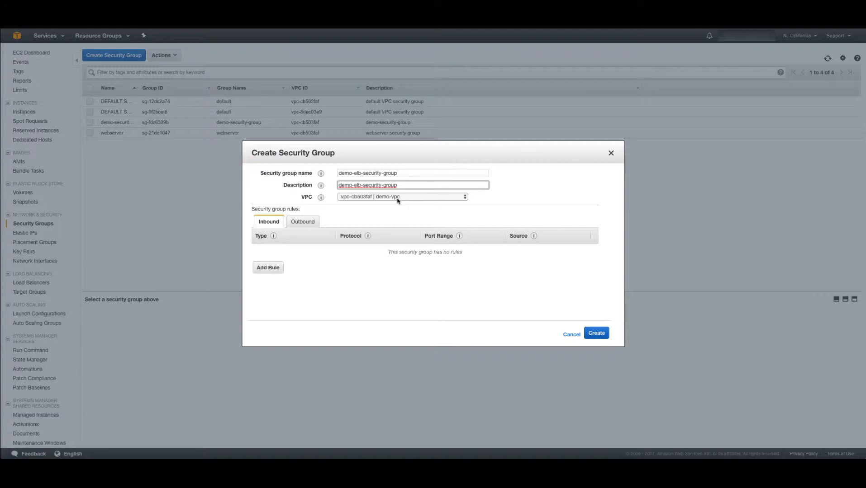
Add an inbound HTTP rule on port 80 with source 0.0.0.0/0, ::/0 and create the security group.
{"action": "left_click", "coordinate": [267, 268]}
{"action": "left_click", "coordinate": [290, 251]}
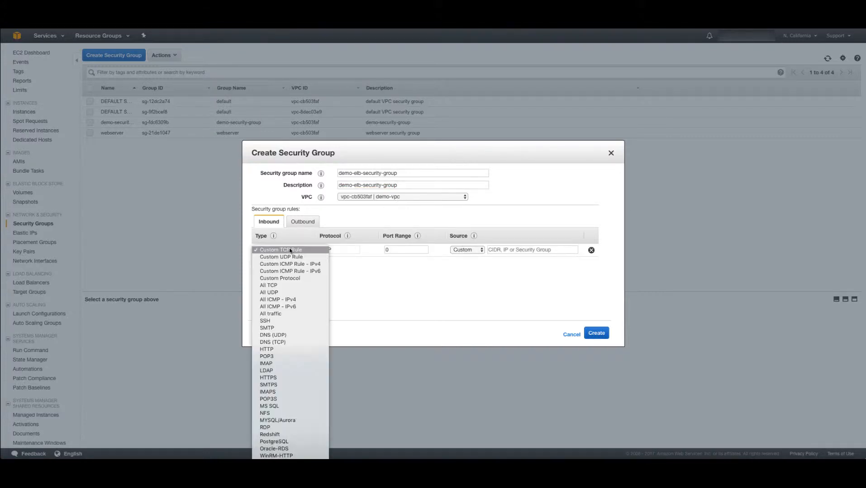
{"action": "left_click", "coordinate": [267, 350]}
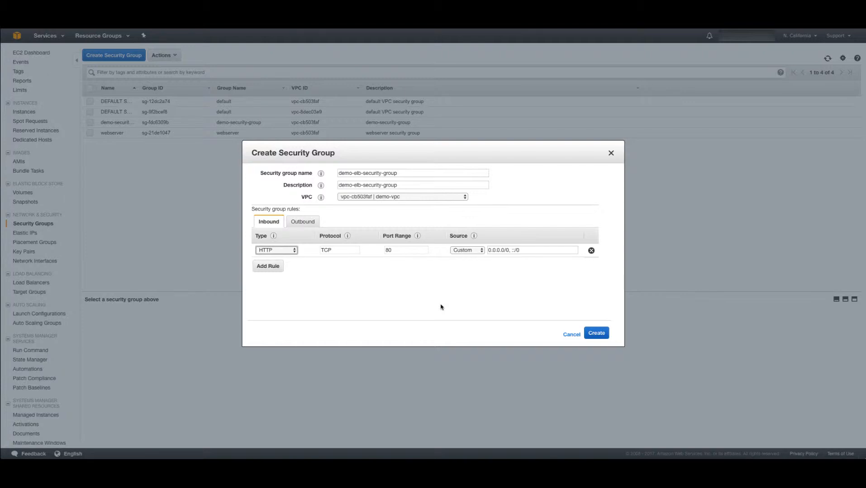
{"action": "left_click", "coordinate": [602, 336]}
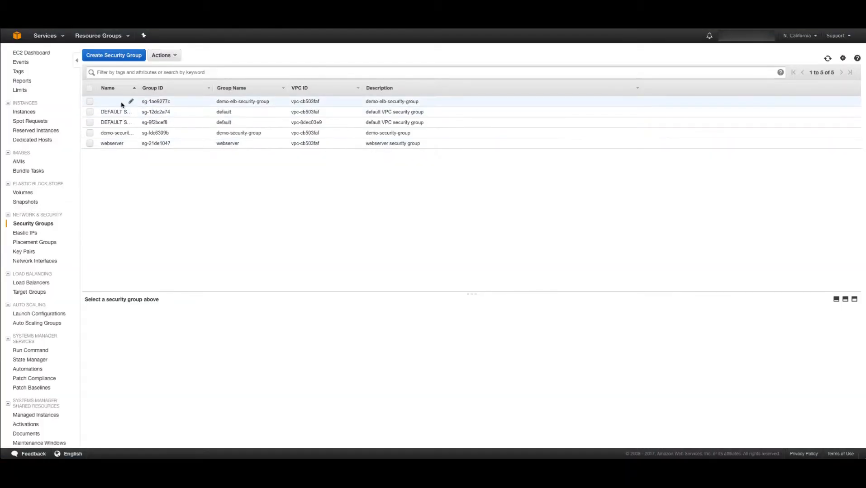
Set the new security group's Name tag to demo-elb-security-group.
{"action": "left_click", "coordinate": [131, 101]}
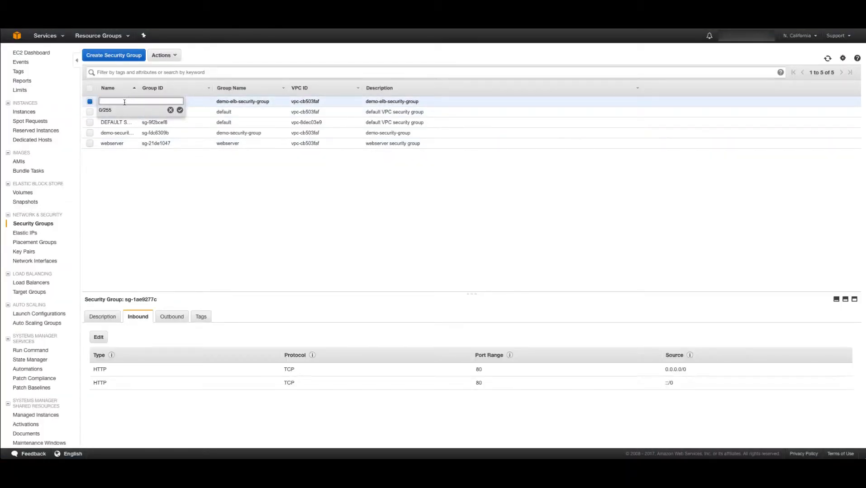
{"action": "key", "text": "ctrl+v"}
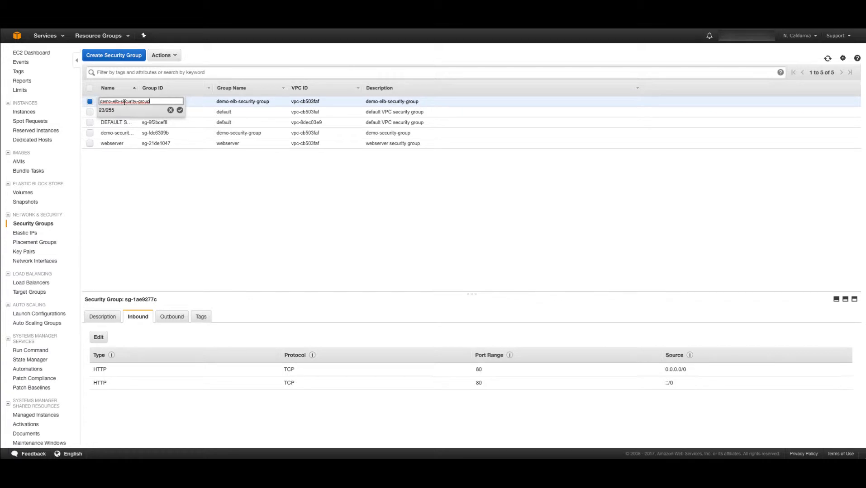
{"action": "left_click", "coordinate": [180, 110]}
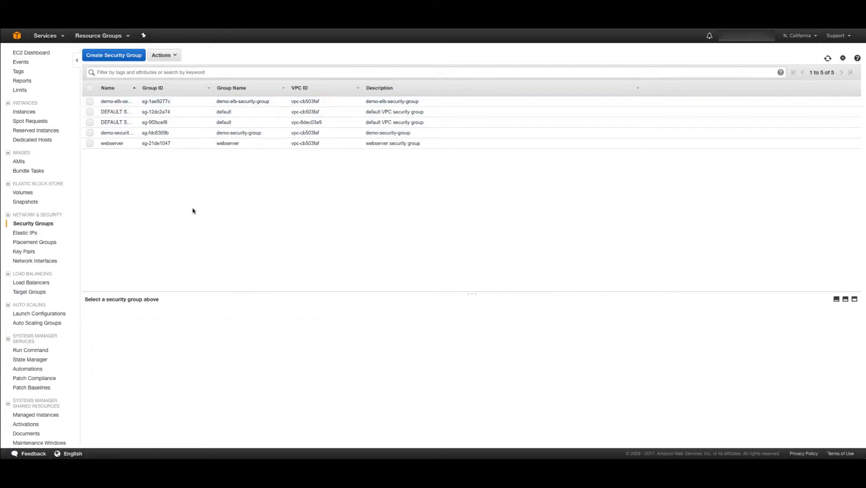
Add an inbound HTTP rule to the webserver security group with demo-elb-security-group as its source, and save it.
{"action": "left_click", "coordinate": [178, 144]}
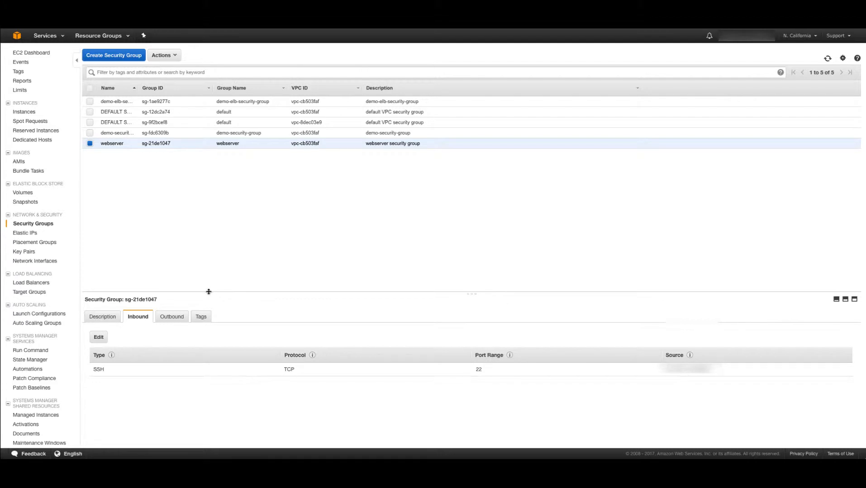
{"action": "left_click_drag", "start_coordinate": [209, 287], "coordinate": [216, 243]}
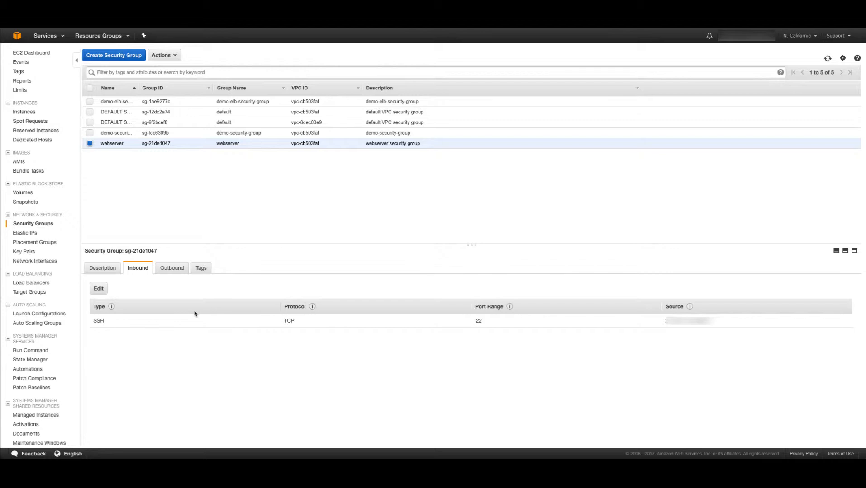
{"action": "left_click", "coordinate": [99, 289]}
{"action": "left_click", "coordinate": [268, 248]}
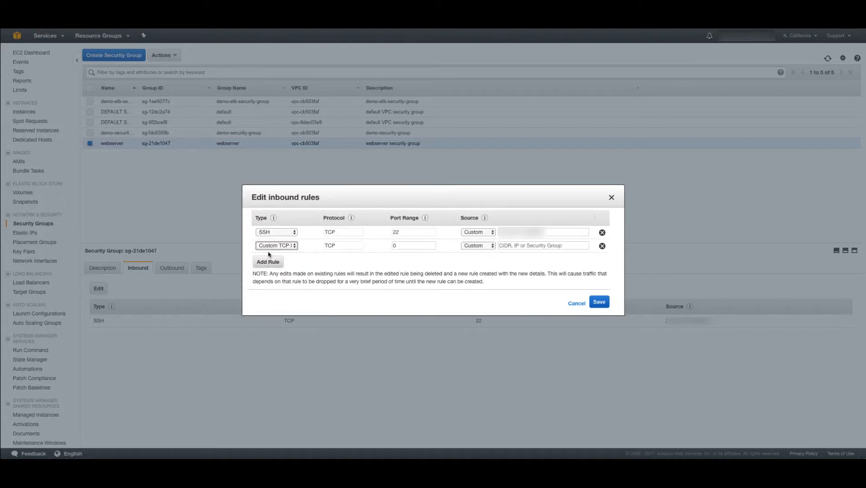
{"action": "left_click", "coordinate": [272, 246]}
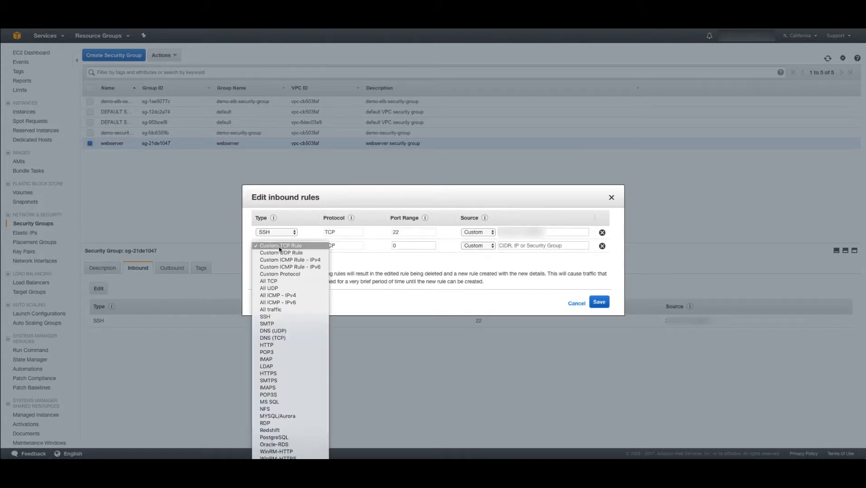
{"action": "left_click", "coordinate": [272, 346]}
{"action": "left_click", "coordinate": [513, 246]}
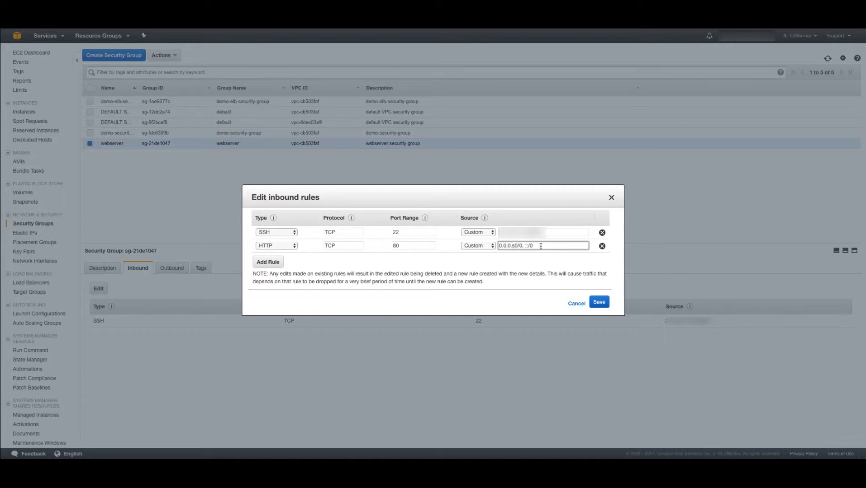
{"action": "type", "text": "ssg"}
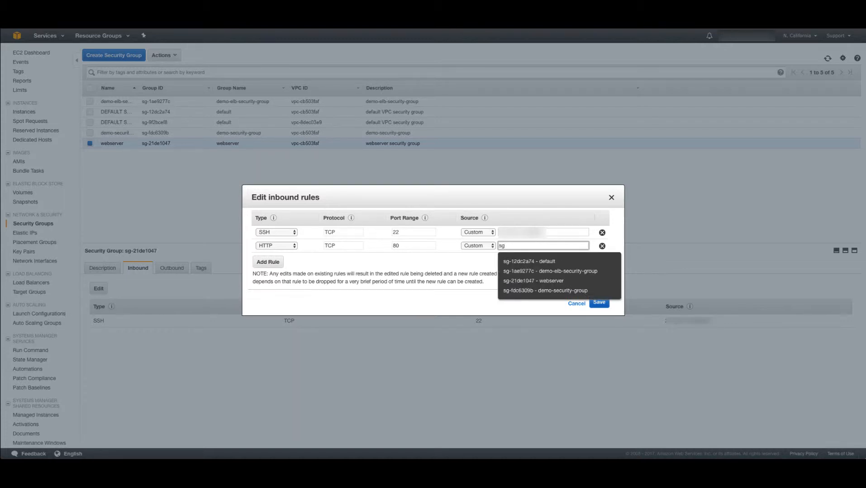
{"action": "left_click", "coordinate": [567, 272]}
{"action": "left_click", "coordinate": [598, 302]}
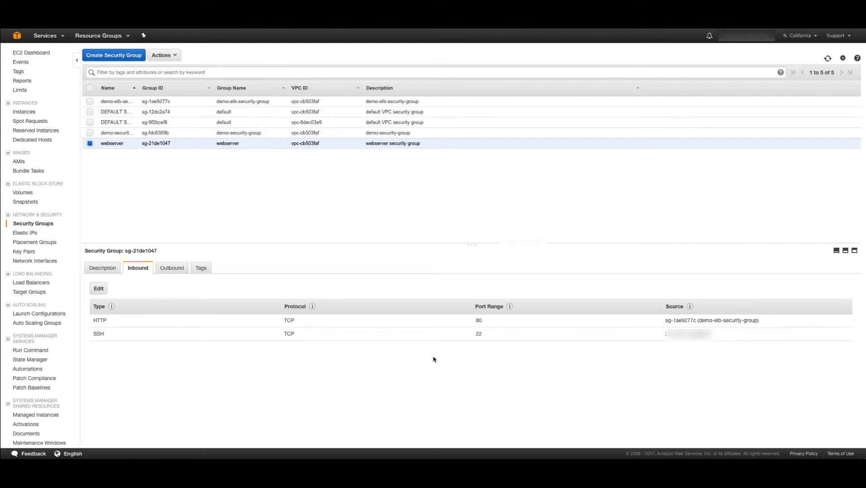
Remove the SSH inbound rule from the webserver security group and save the rules.
{"action": "left_click", "coordinate": [98, 289]}
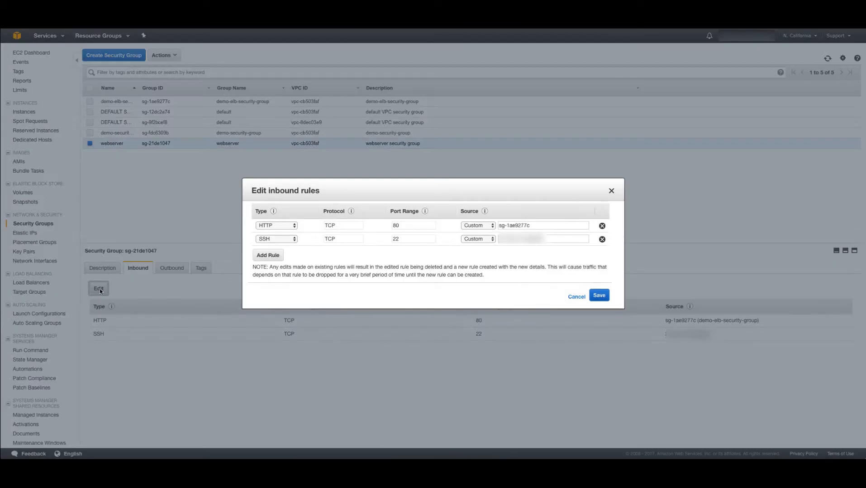
{"action": "left_click", "coordinate": [602, 240]}
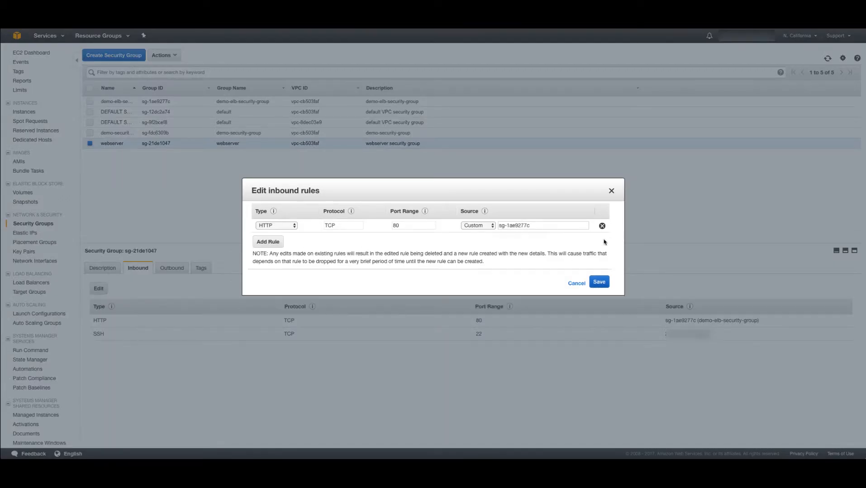
{"action": "left_click", "coordinate": [600, 280]}
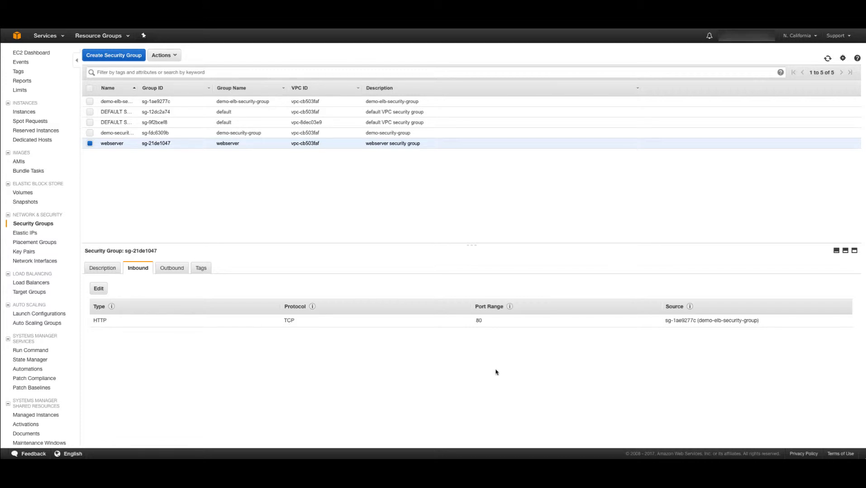
Start creating an Application Load Balancer and name it demo-elb.
{"action": "left_click", "coordinate": [59, 287]}
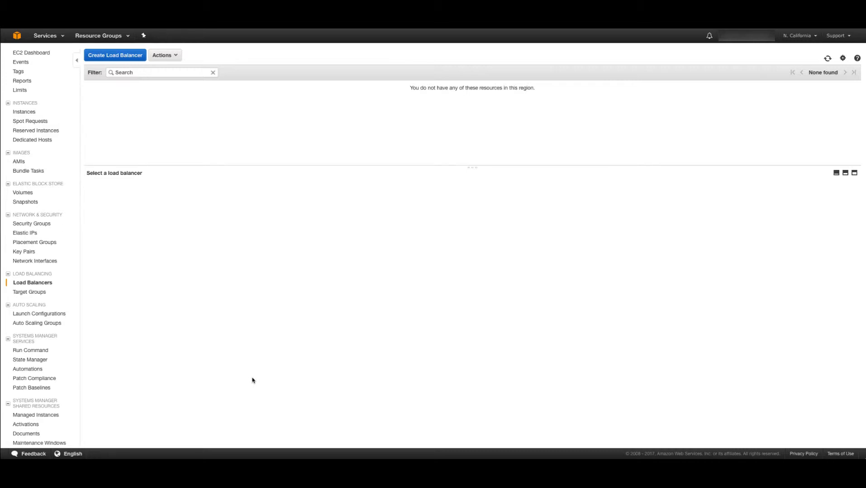
{"action": "left_click", "coordinate": [118, 58]}
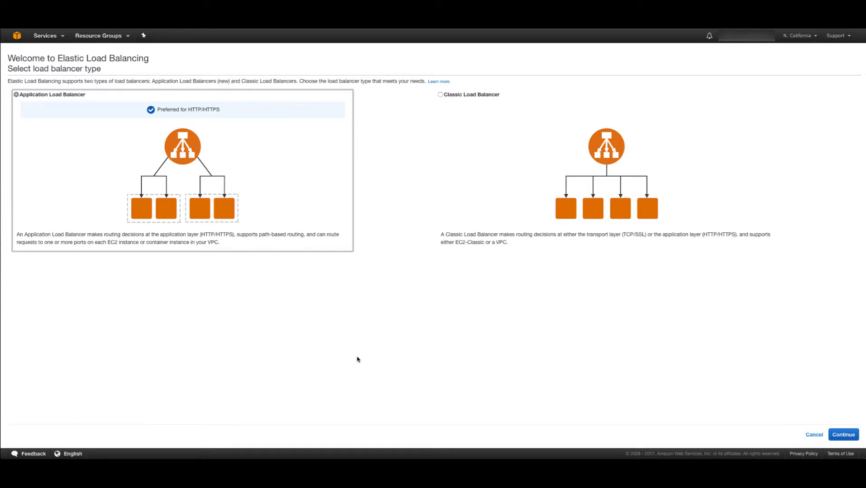
{"action": "left_click", "coordinate": [845, 435]}
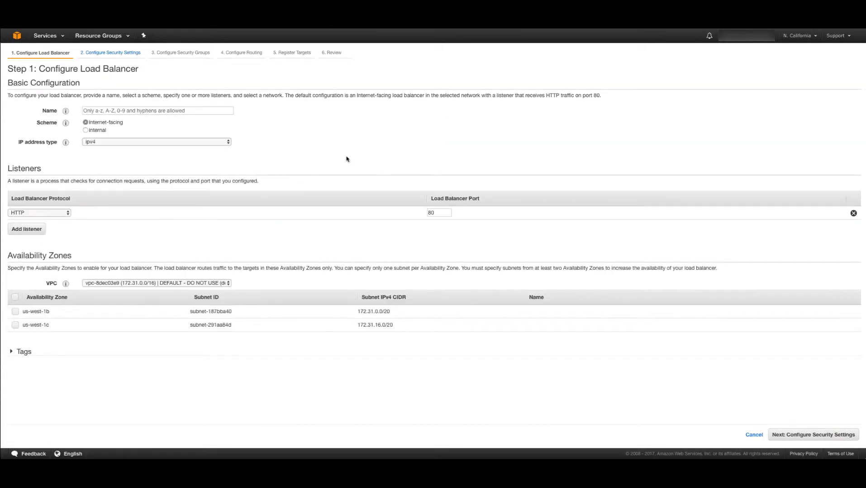
{"action": "left_click", "coordinate": [218, 111]}
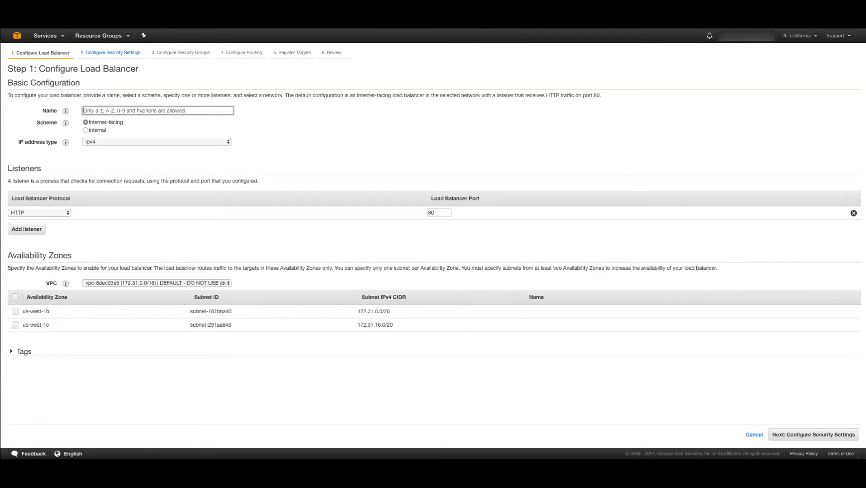
{"action": "type", "text": "demo-elb"}
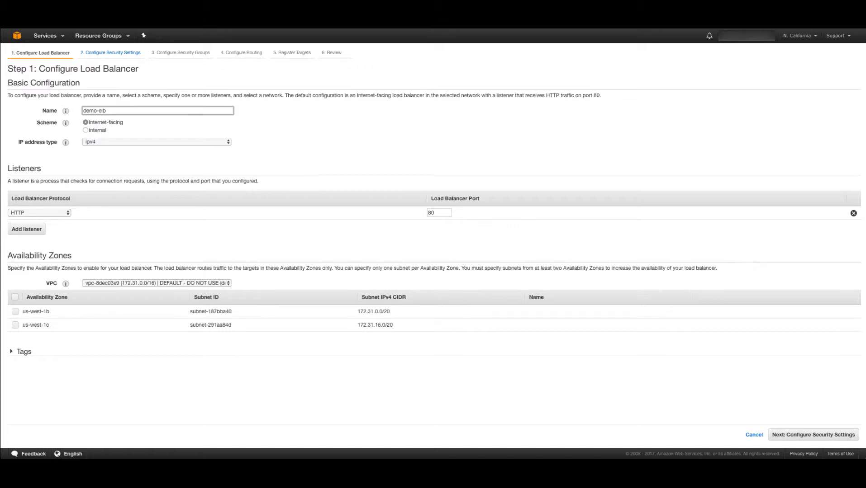
Place the load balancer in demo-vpc, enabling us-west-1b with public-subnet-1 and us-west-1c with public-subnet-2.
{"action": "left_click", "coordinate": [135, 285]}
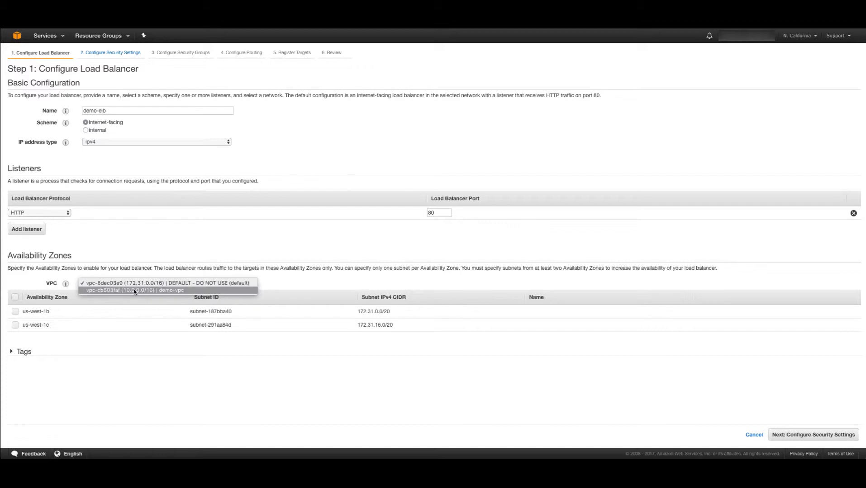
{"action": "left_click", "coordinate": [134, 290]}
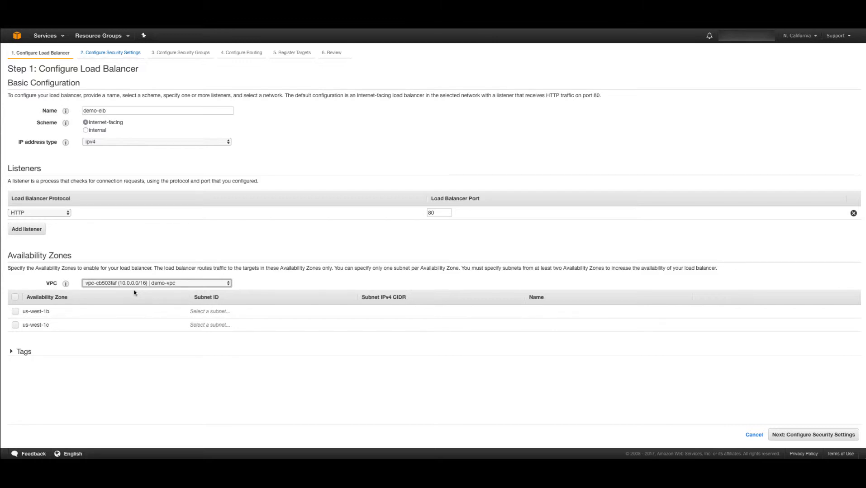
{"action": "left_click", "coordinate": [16, 311]}
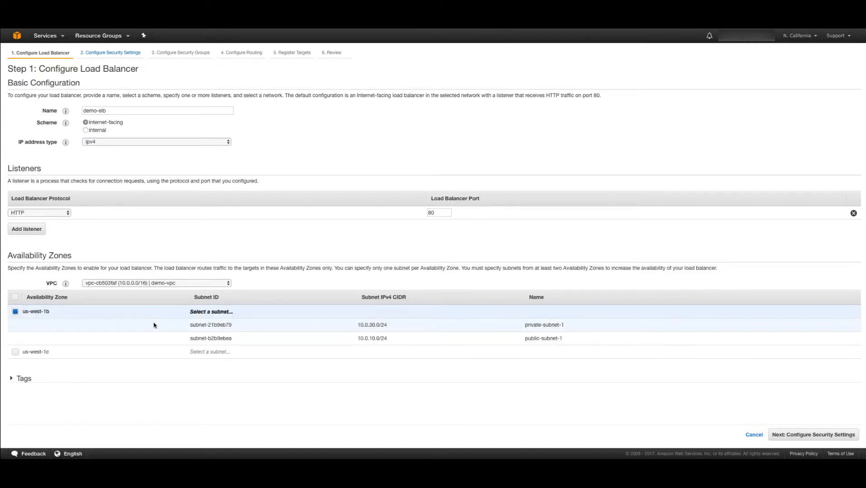
{"action": "left_click", "coordinate": [213, 338]}
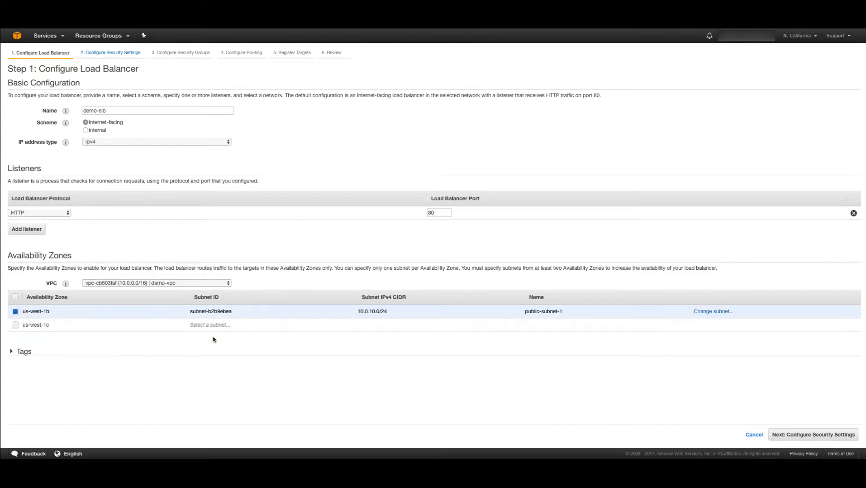
{"action": "left_click", "coordinate": [15, 325]}
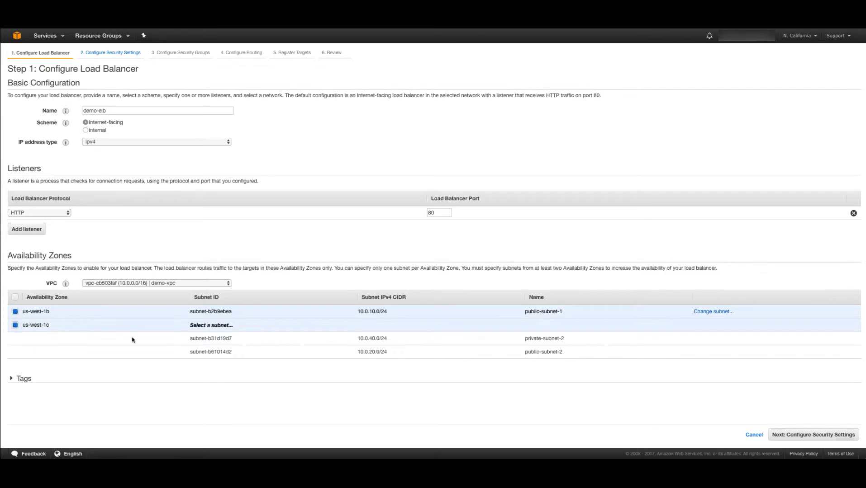
{"action": "left_click", "coordinate": [217, 352]}
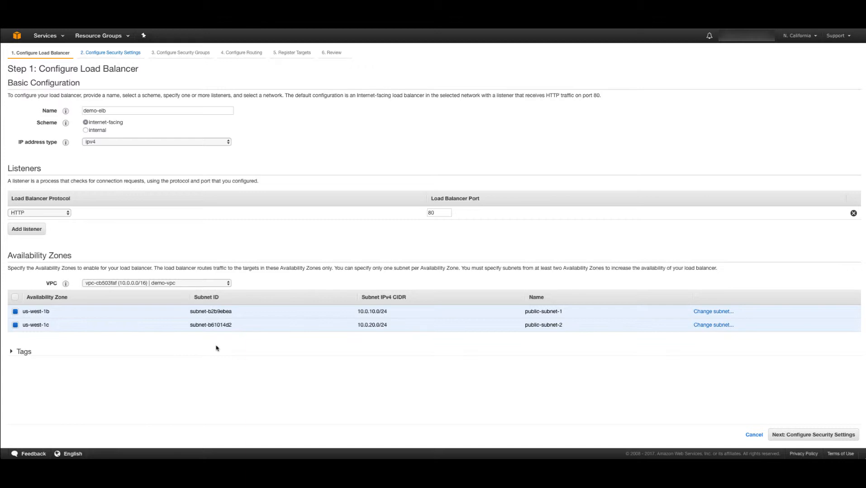
Continue without tags or a secure listener, and assign demo-elb-security-group to the load balancer instead of the default group.
{"action": "left_click", "coordinate": [28, 352]}
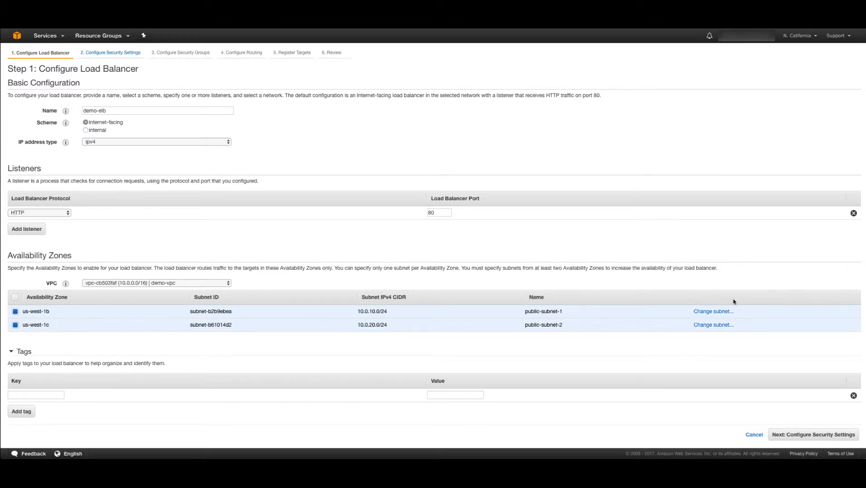
{"action": "left_click", "coordinate": [799, 436]}
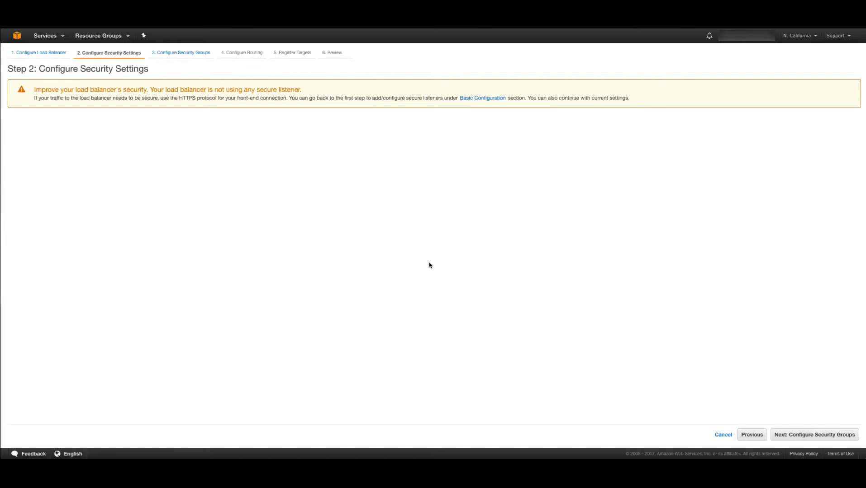
{"action": "left_click", "coordinate": [793, 436]}
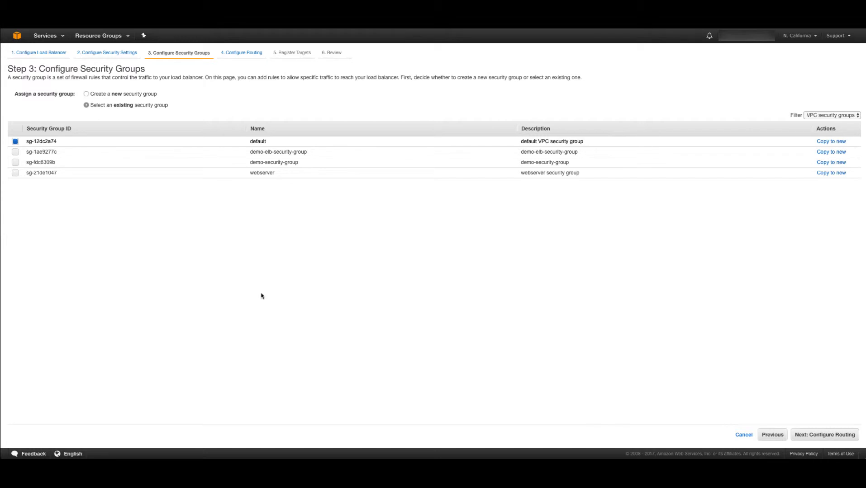
{"action": "left_click", "coordinate": [15, 152]}
{"action": "left_click", "coordinate": [16, 141]}
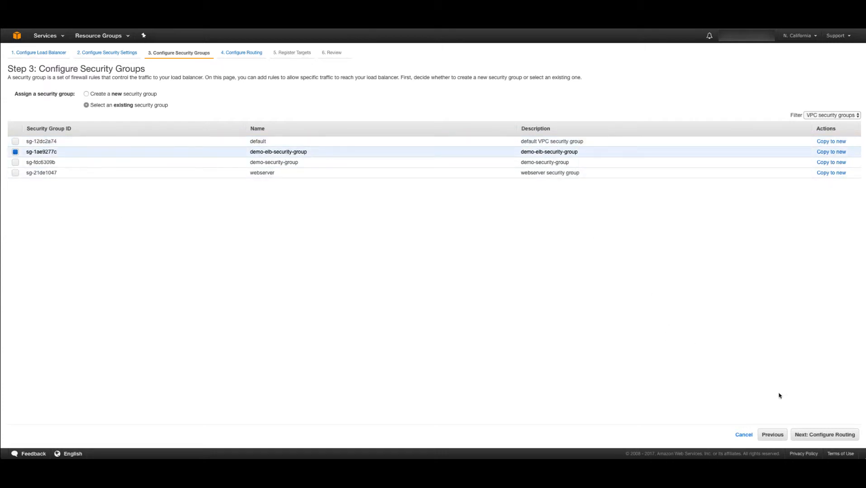
{"action": "left_click", "coordinate": [821, 435]}
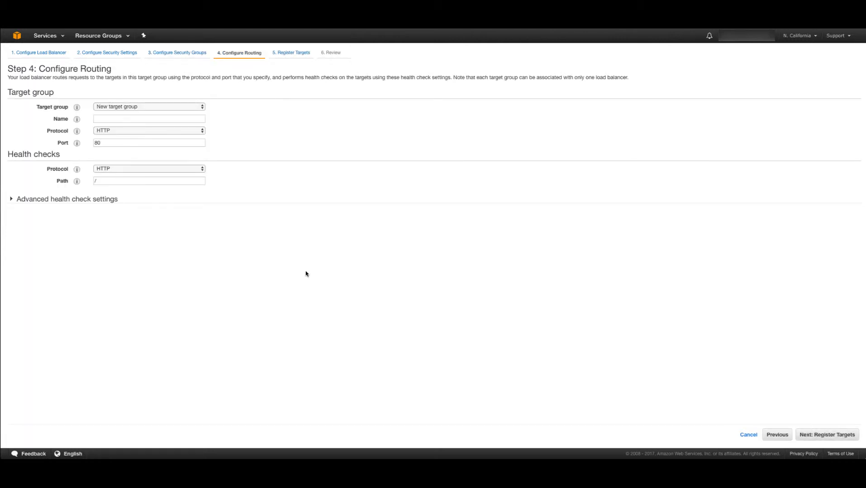
Name the load balancer's new target group demo-target-group.
{"action": "left_click", "coordinate": [153, 118]}
{"action": "type", "text": "demo-"}
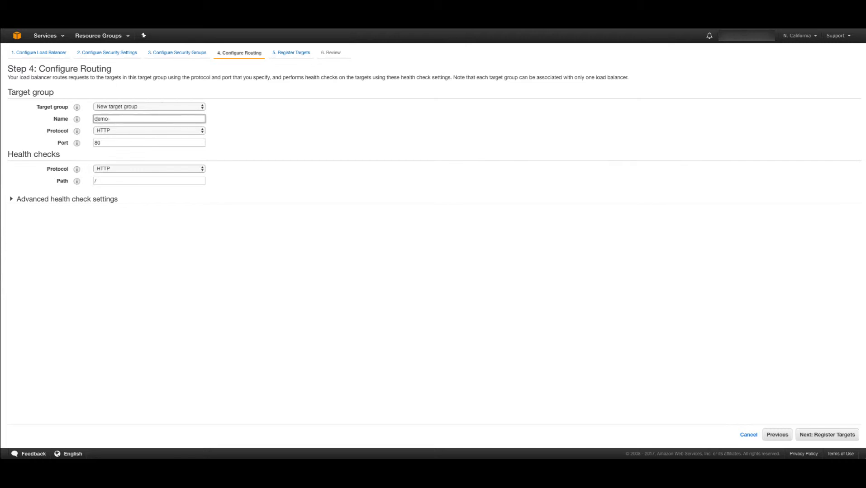
{"action": "type", "text": "tra"}
{"action": "type", "text": "get-group"}
Set the target group's advanced health check to a healthy threshold of 3 and an interval of 10 seconds, and continue to target registration.
{"action": "left_click", "coordinate": [71, 202]}
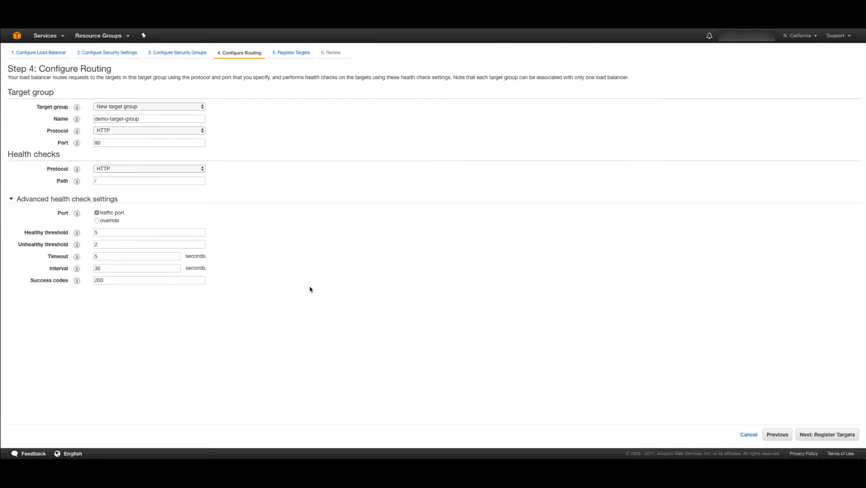
{"action": "left_click", "coordinate": [132, 234]}
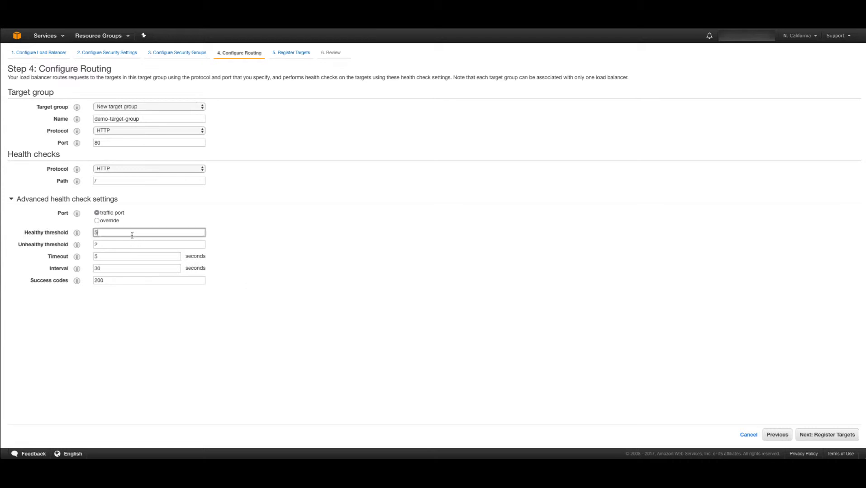
{"action": "double_click", "coordinate": [131, 235]}
{"action": "type", "text": "3"}
{"action": "double_click", "coordinate": [121, 269]}
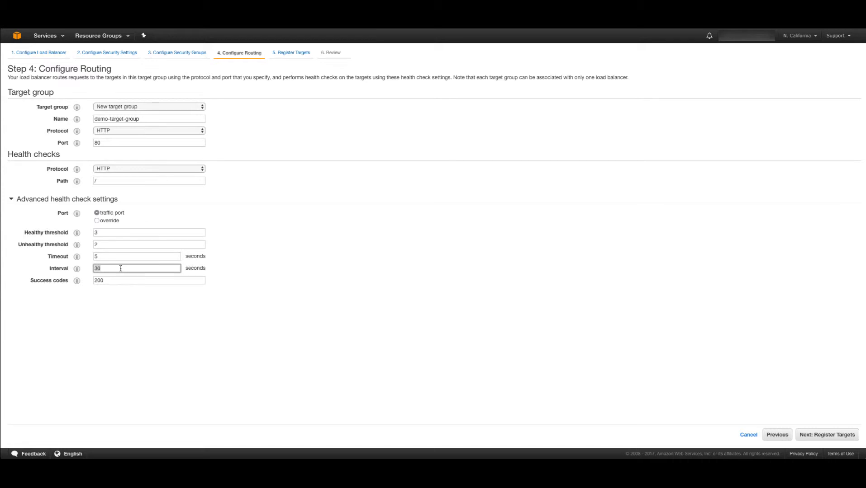
{"action": "type", "text": "10"}
{"action": "left_click", "coordinate": [276, 285]}
{"action": "left_click", "coordinate": [834, 435]}
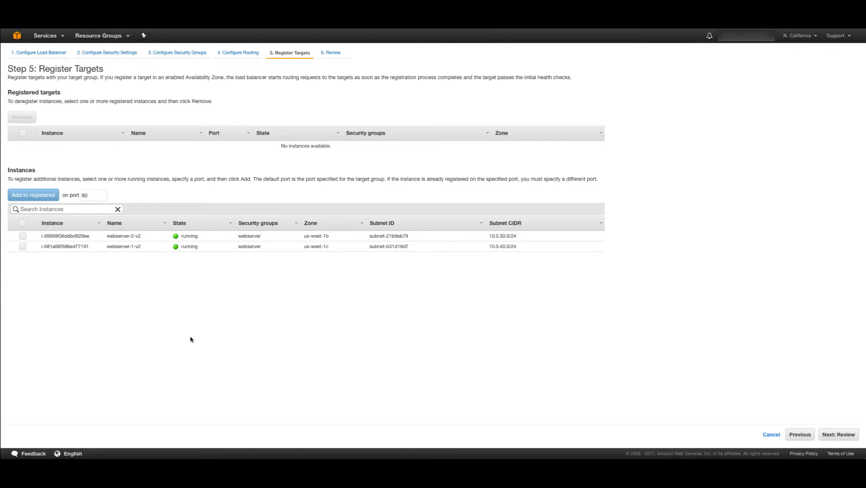
Register webserver-1-v2 and webserver-2-v2 as targets on port 80, and create the load balancer.
{"action": "left_click", "coordinate": [22, 224]}
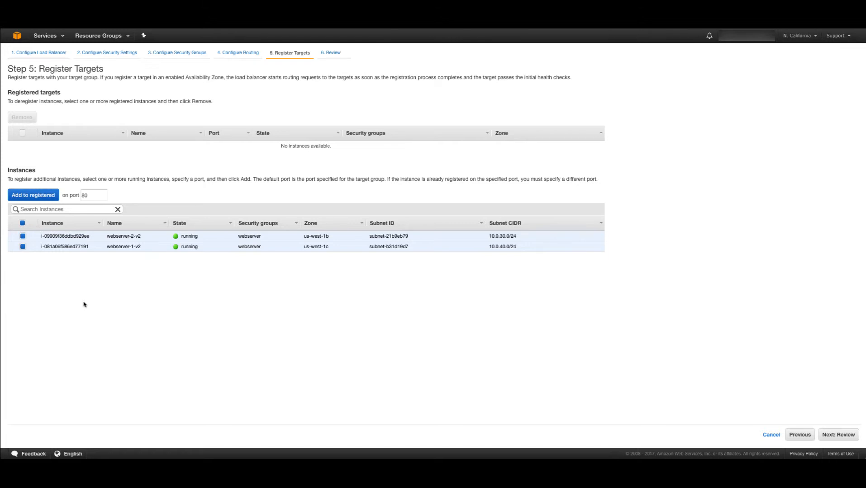
{"action": "left_click", "coordinate": [32, 196]}
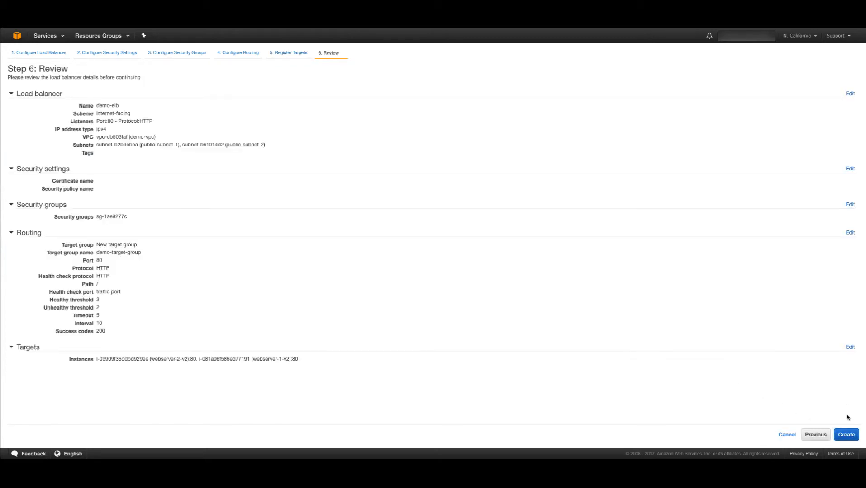
{"action": "left_click", "coordinate": [844, 435]}
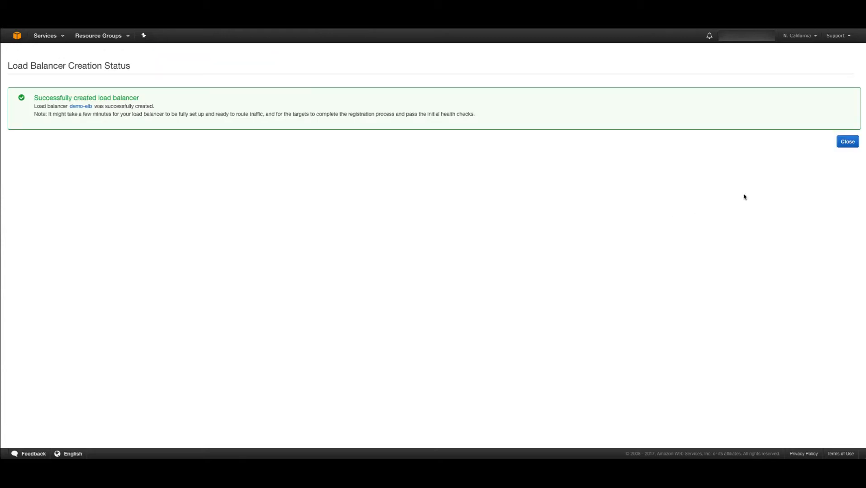
{"action": "left_click", "coordinate": [847, 142]}
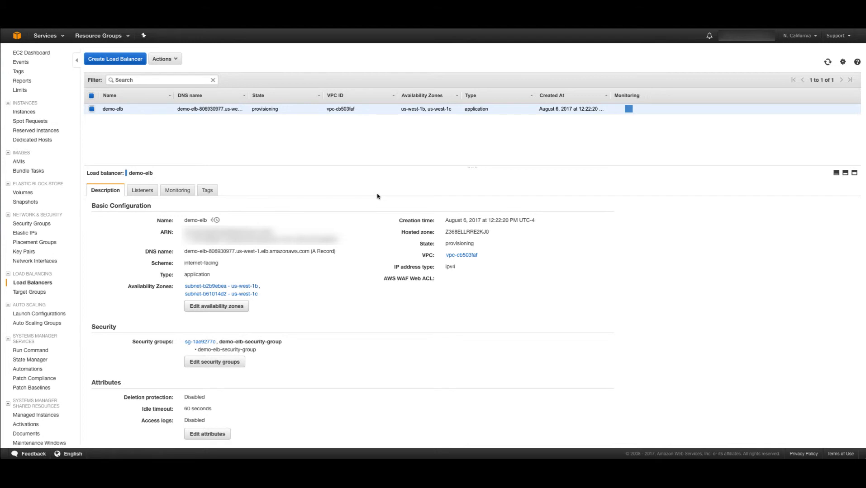
Refresh the load balancer list and select the DNS name of demo-elb.
{"action": "left_click", "coordinate": [827, 62]}
{"action": "left_click_drag", "start_coordinate": [184, 252], "coordinate": [311, 252]}
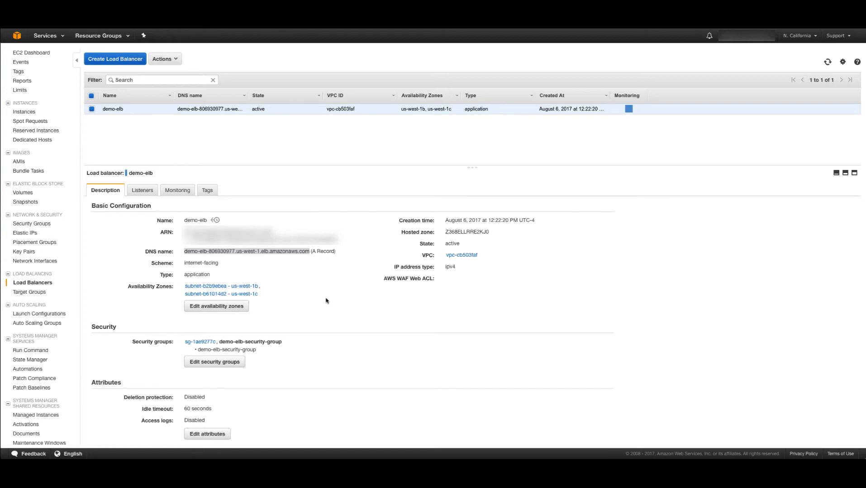
Check the listener of demo-elb and the health status of the targets registered in its demo-target-group.
{"action": "left_click", "coordinate": [143, 192]}
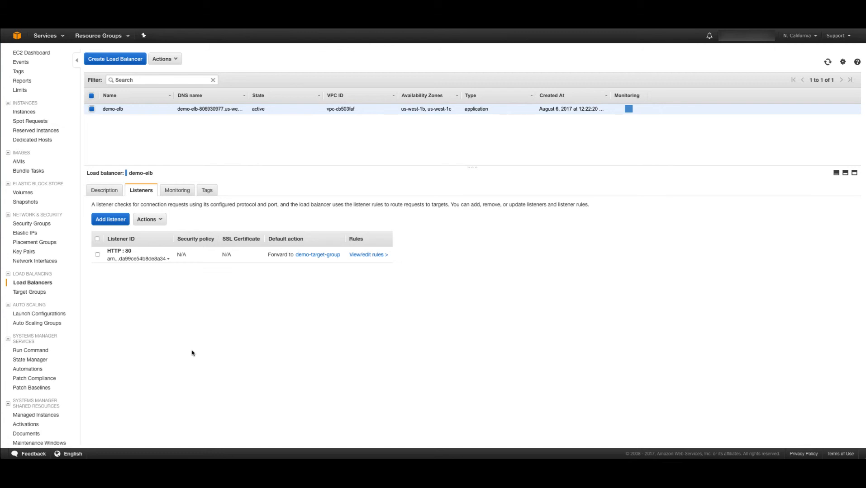
{"action": "left_click", "coordinate": [316, 254]}
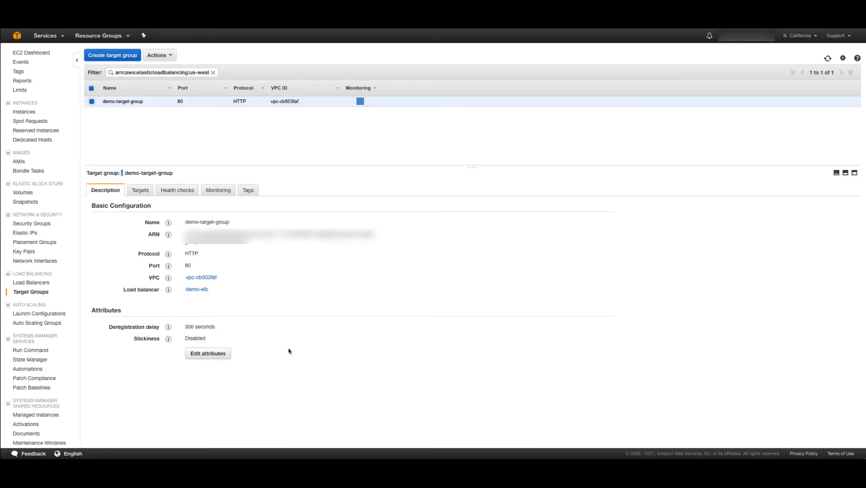
{"action": "left_click", "coordinate": [139, 191]}
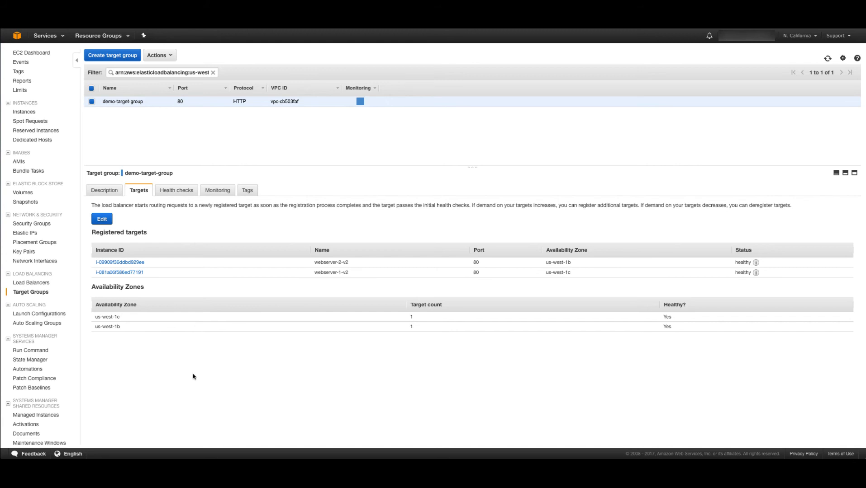
Load the DNS name of demo-elb in a new browser tab to test the load balancer.
{"action": "key", "text": "super+t"}
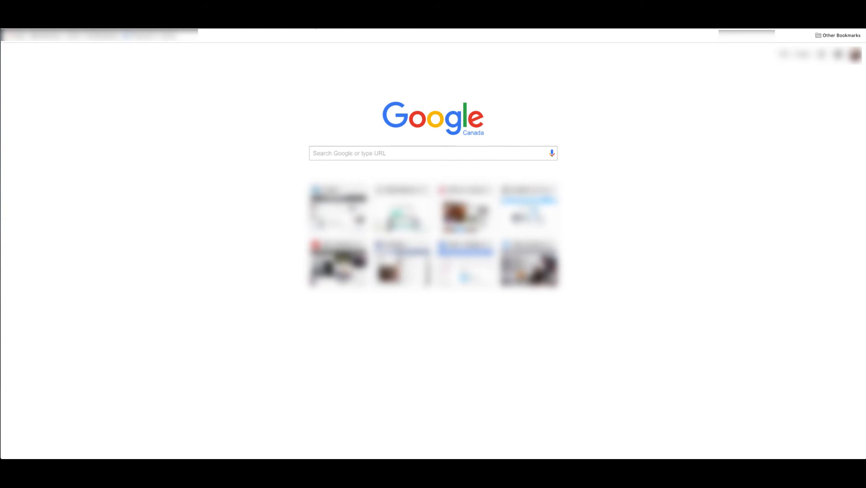
{"action": "key", "text": "Return"}
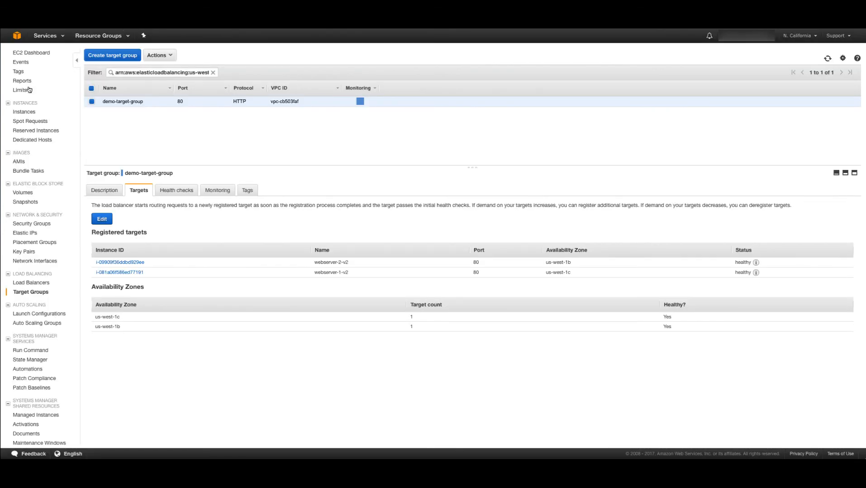
Terminate the webserver-2-v2 instance and return to the registered targets of demo-target-group.
{"action": "left_click", "coordinate": [24, 111]}
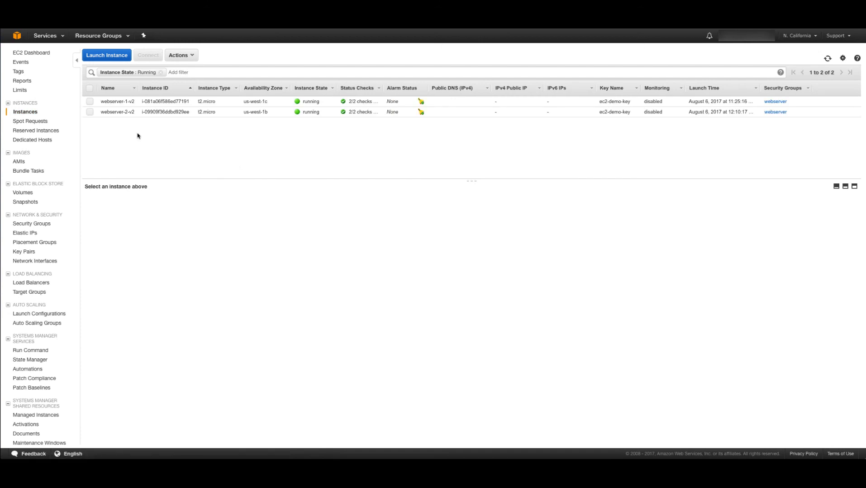
{"action": "left_click", "coordinate": [90, 112]}
{"action": "left_click", "coordinate": [185, 60]}
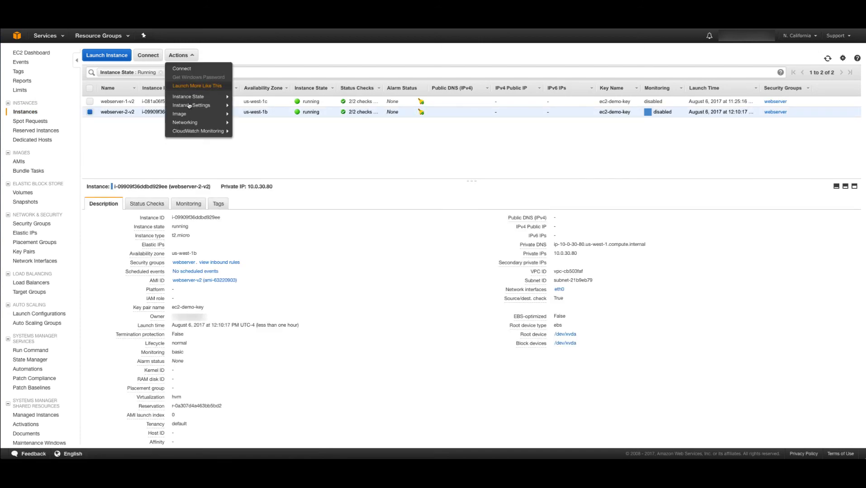
{"action": "mouse_move", "coordinate": [199, 97]}
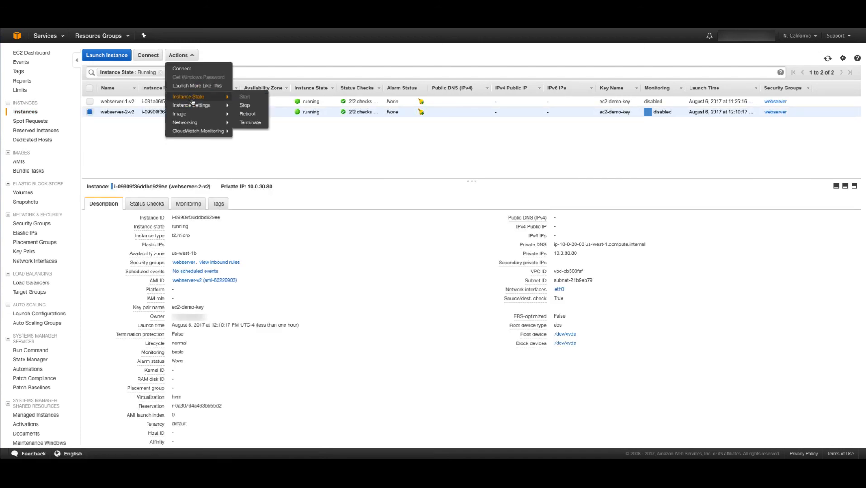
{"action": "left_click", "coordinate": [249, 122]}
{"action": "left_click", "coordinate": [528, 295]}
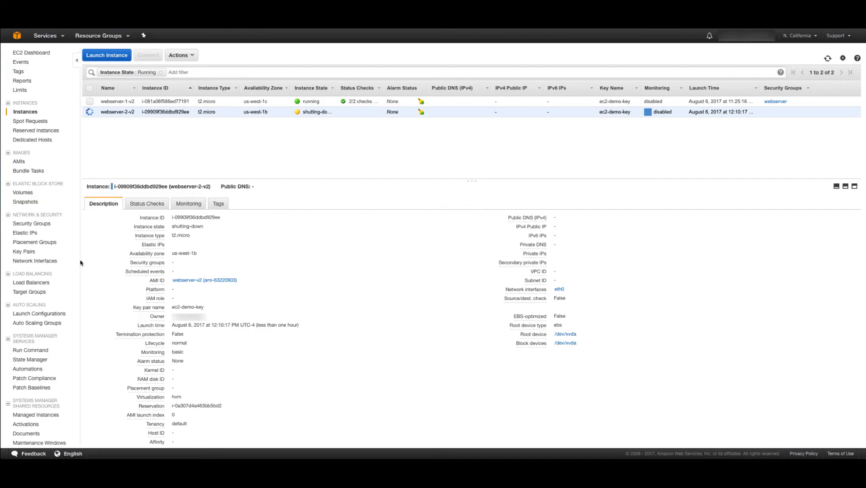
{"action": "left_click", "coordinate": [36, 294]}
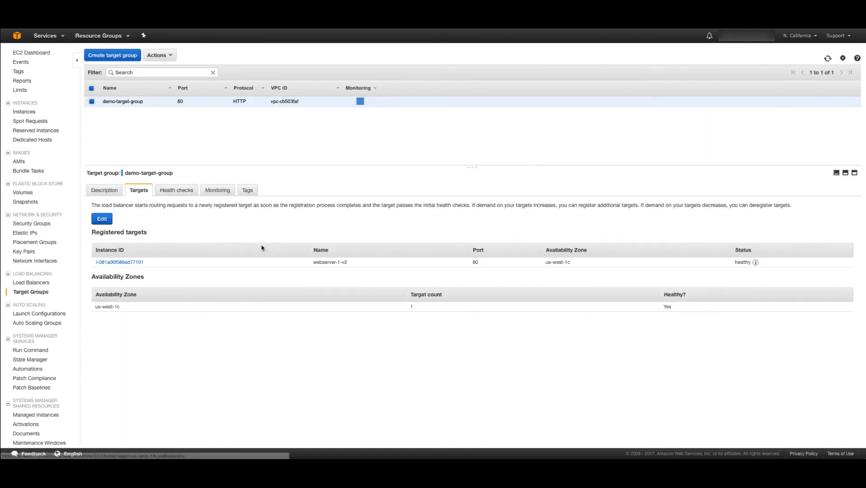